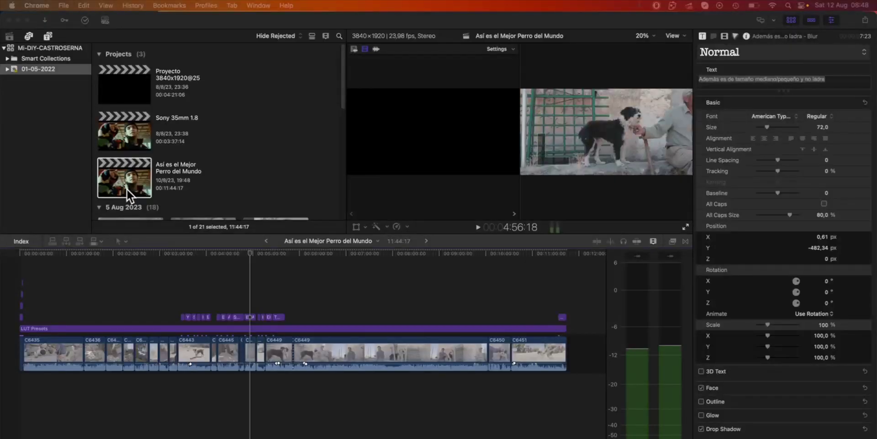
- Save the selected dog-video project as XML under its existing name in 202308-CASTROSERNA
{"action": "left_click", "coordinate": [127, 185]}
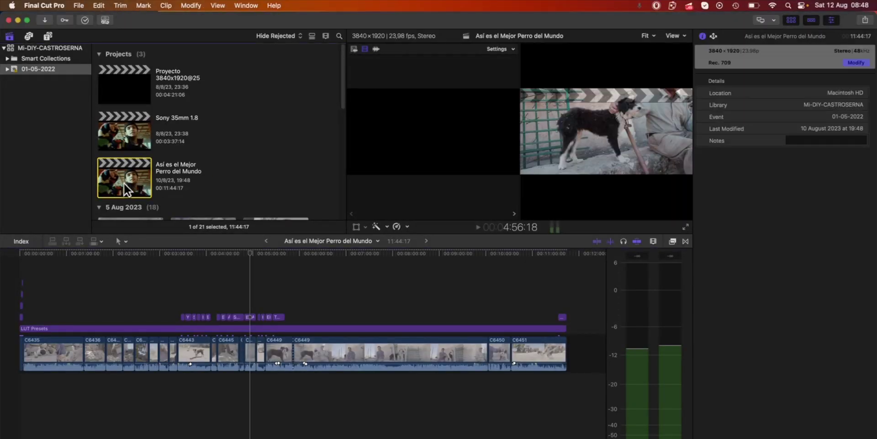
{"action": "left_click", "coordinate": [81, 8]}
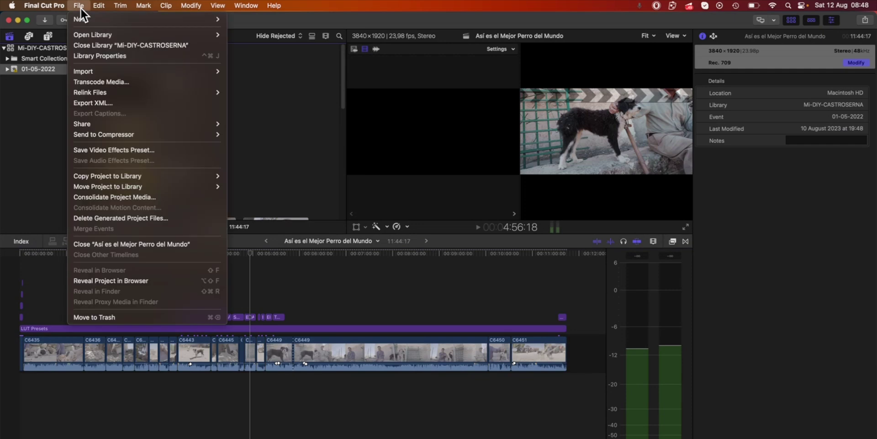
{"action": "left_click", "coordinate": [101, 103]}
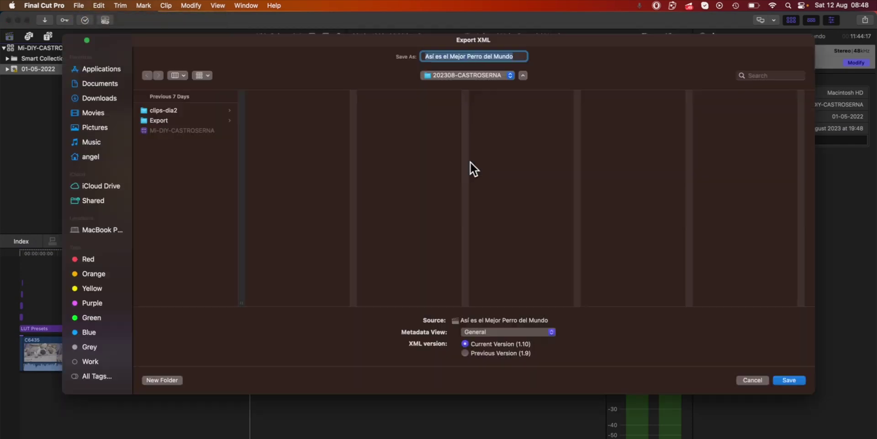
{"action": "left_click", "coordinate": [798, 379]}
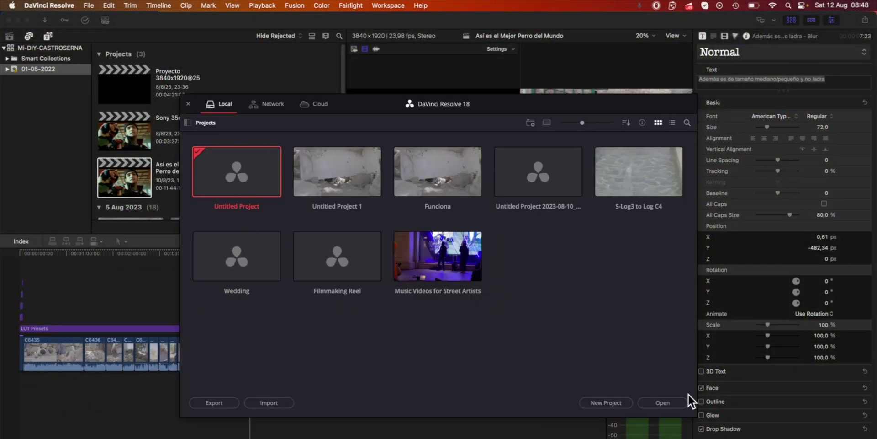
- Open Untitled Project and pick the exported .fcpxmld file for timeline import
{"action": "left_click", "coordinate": [671, 402]}
{"action": "left_click", "coordinate": [89, 5]}
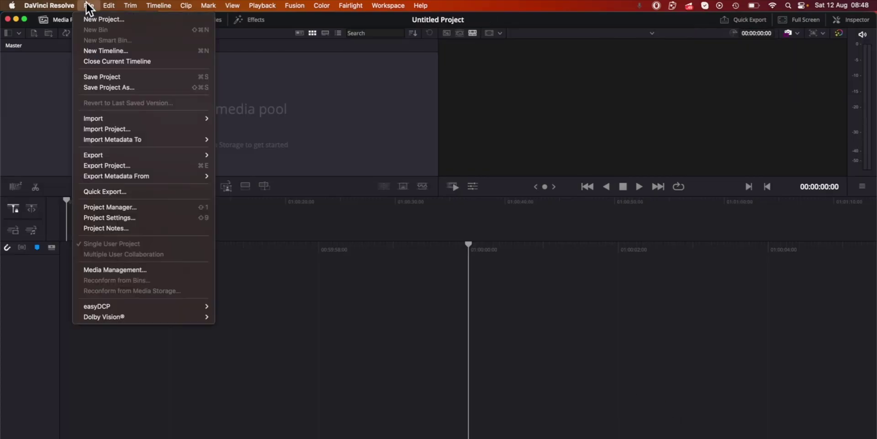
{"action": "mouse_move", "coordinate": [93, 118]}
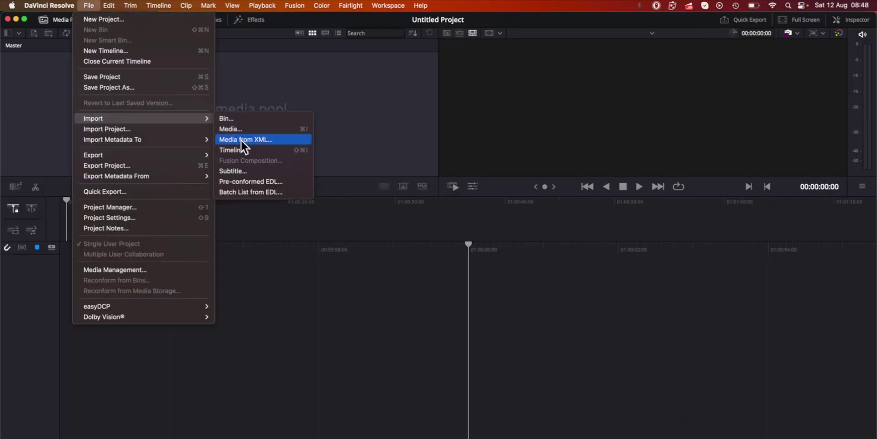
{"action": "left_click", "coordinate": [241, 150]}
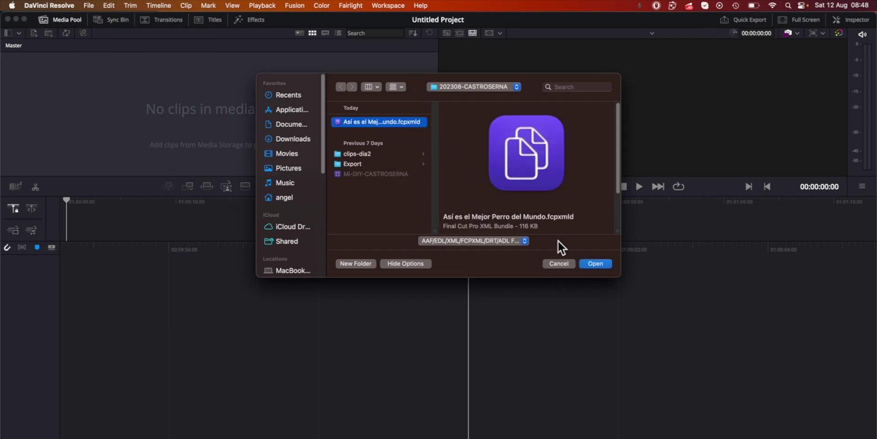
{"action": "left_click", "coordinate": [595, 263]}
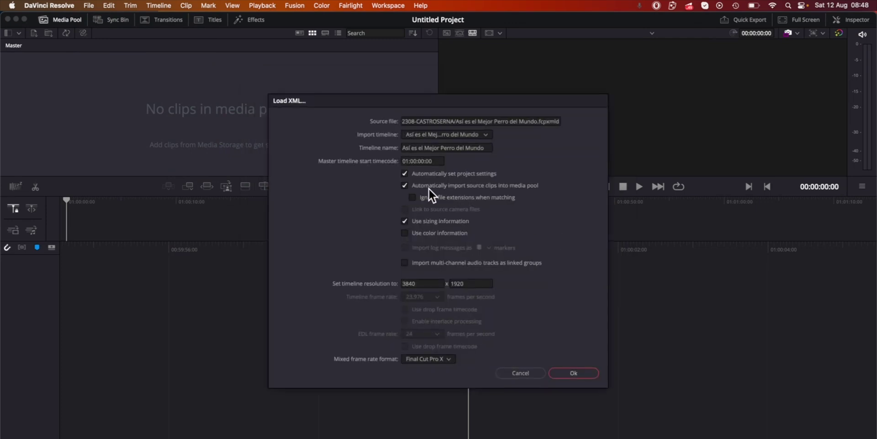
- Accept the import settings, skip searching for the missing clips, and close the import log
{"action": "left_click", "coordinate": [575, 372]}
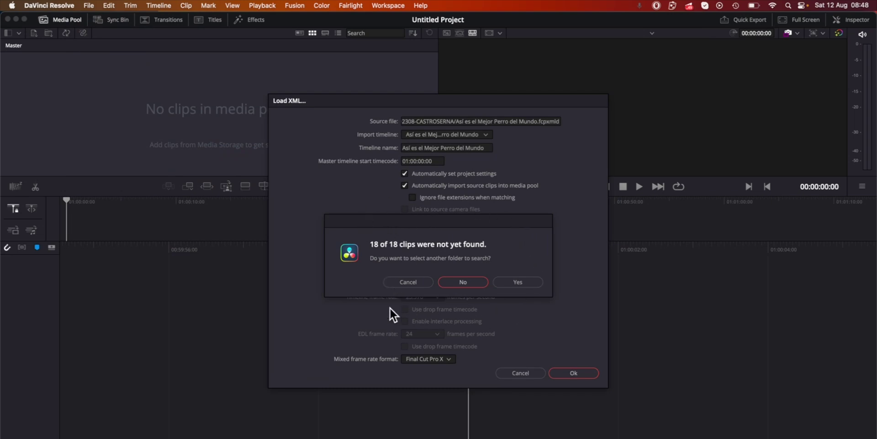
{"action": "left_click", "coordinate": [470, 280]}
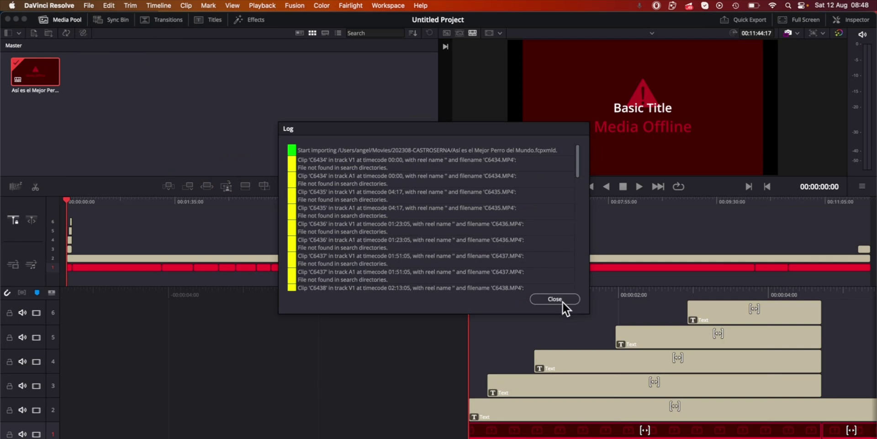
{"action": "left_click", "coordinate": [559, 299]}
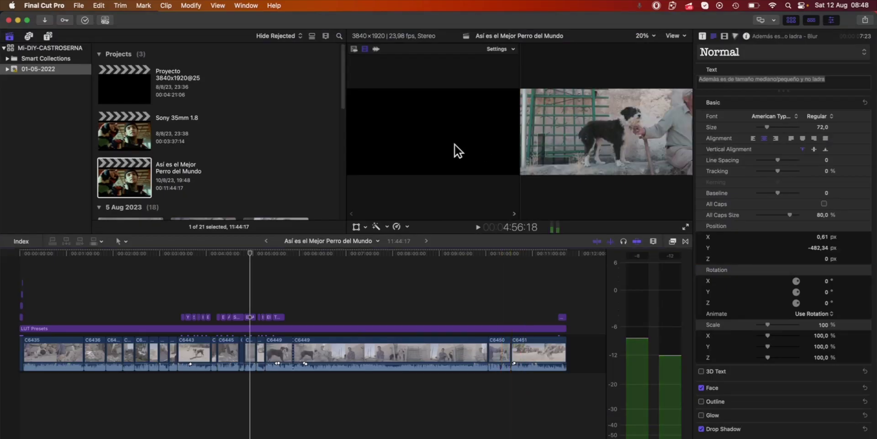
- Drop the dog project onto CommandPost's Sony Timecode toolbox and save the fixed FCPXML to Export
{"action": "left_click", "coordinate": [671, 6]}
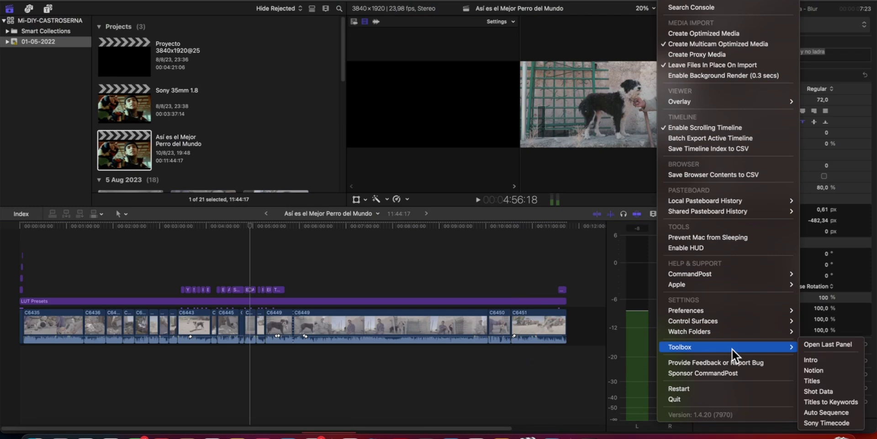
{"action": "left_click", "coordinate": [819, 424]}
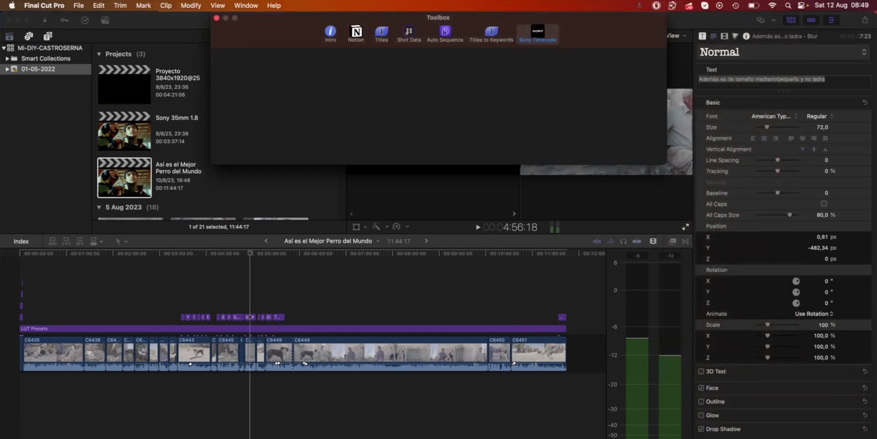
{"action": "left_click_drag", "start_coordinate": [439, 19], "coordinate": [636, 143]}
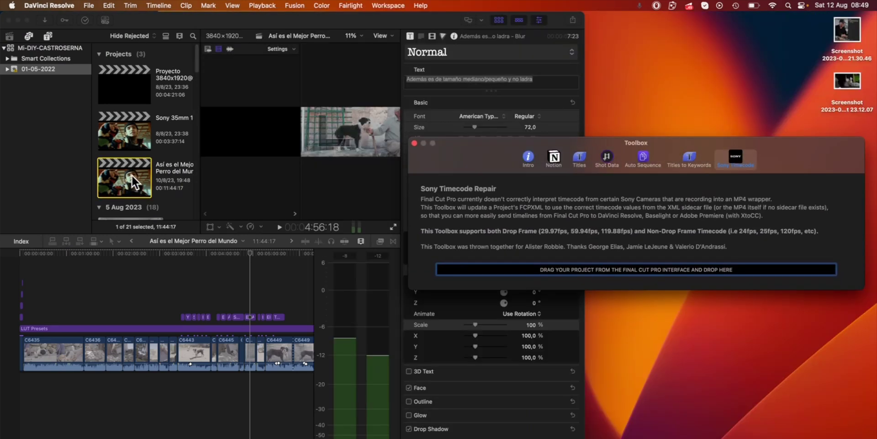
{"action": "mouse_move", "coordinate": [132, 175]}
{"action": "left_mouse_down"}
{"action": "mouse_move", "coordinate": [398, 240]}
{"action": "mouse_move", "coordinate": [640, 273]}
{"action": "left_mouse_up"}
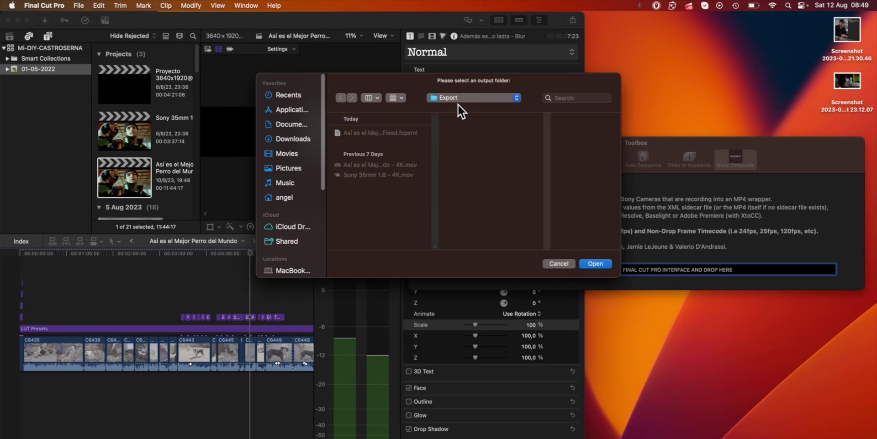
{"action": "left_click", "coordinate": [595, 263]}
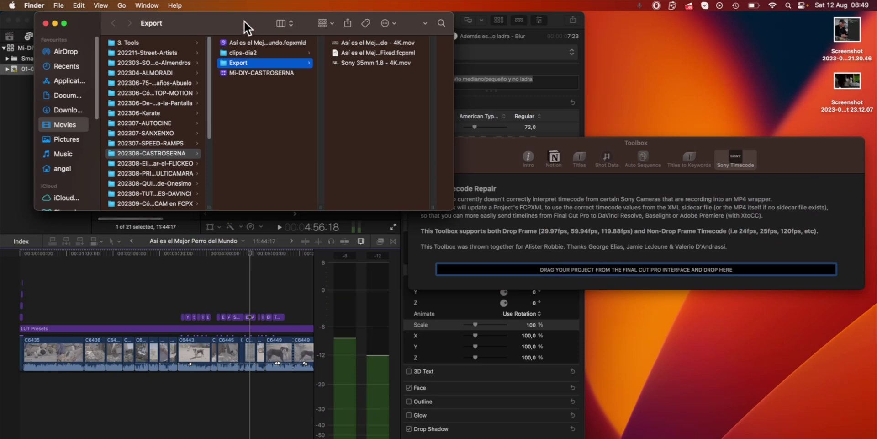
{"action": "left_click_drag", "start_coordinate": [245, 22], "coordinate": [265, 176]}
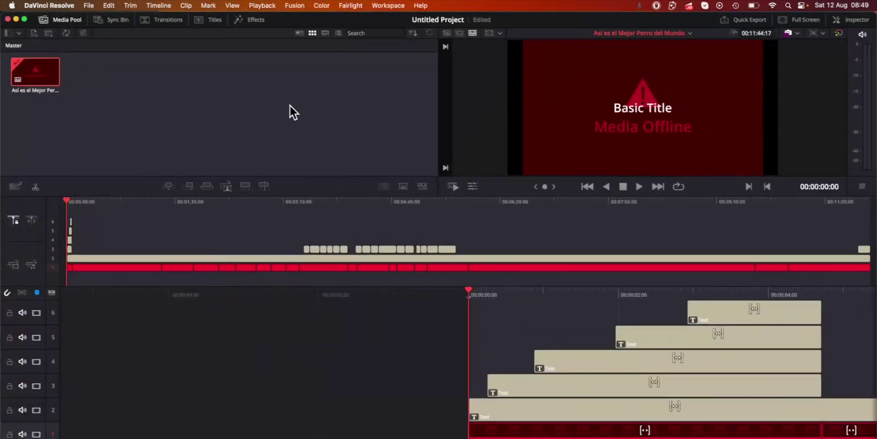
- Answer the save-changes prompt and create a new project named Untitled Project 2
{"action": "left_click", "coordinate": [84, 5]}
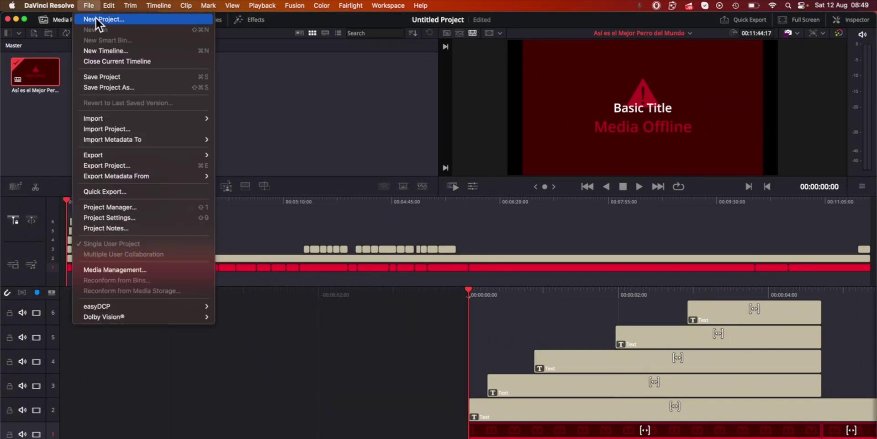
{"action": "left_click", "coordinate": [95, 17]}
{"action": "left_click", "coordinate": [414, 282]}
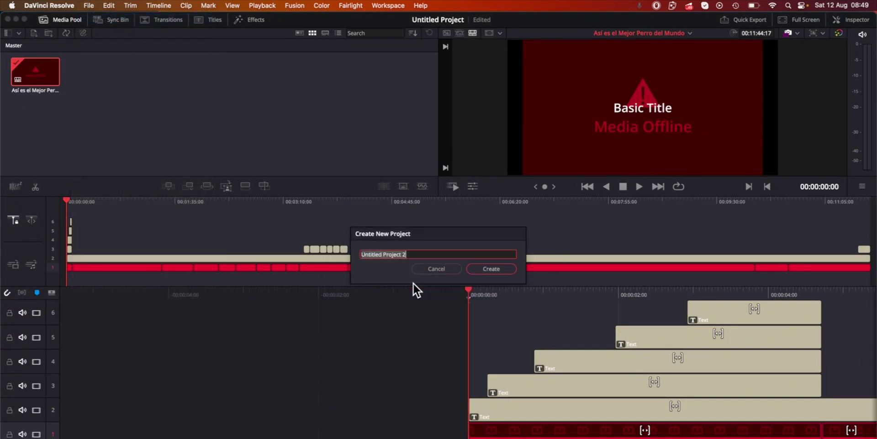
{"action": "left_click", "coordinate": [497, 271]}
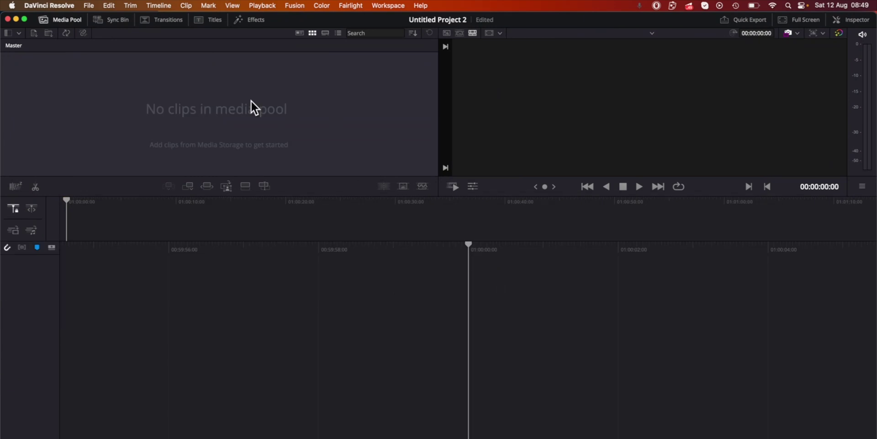
- Import the Fixed.fcpxml timeline from the Export folder and check the footage around 07:40
{"action": "left_click", "coordinate": [88, 5]}
{"action": "mouse_move", "coordinate": [93, 119]}
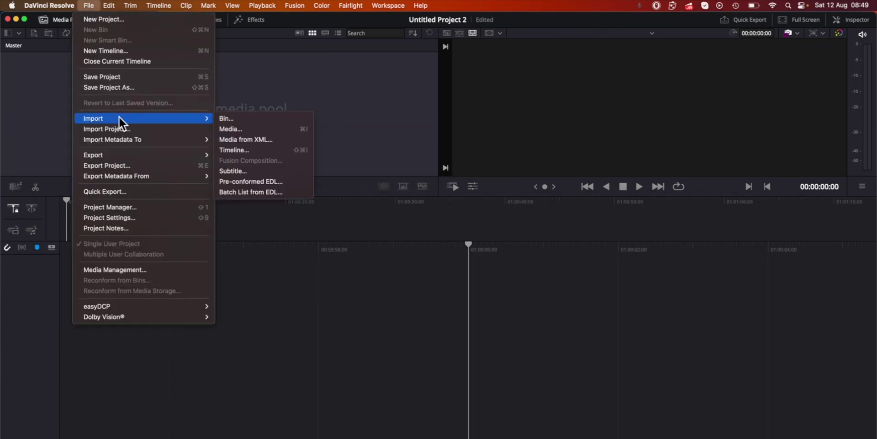
{"action": "left_click", "coordinate": [247, 151]}
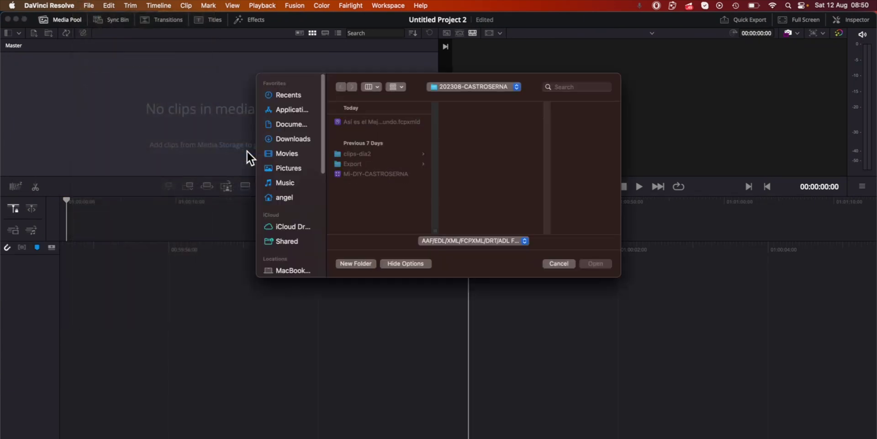
{"action": "left_click", "coordinate": [361, 163]}
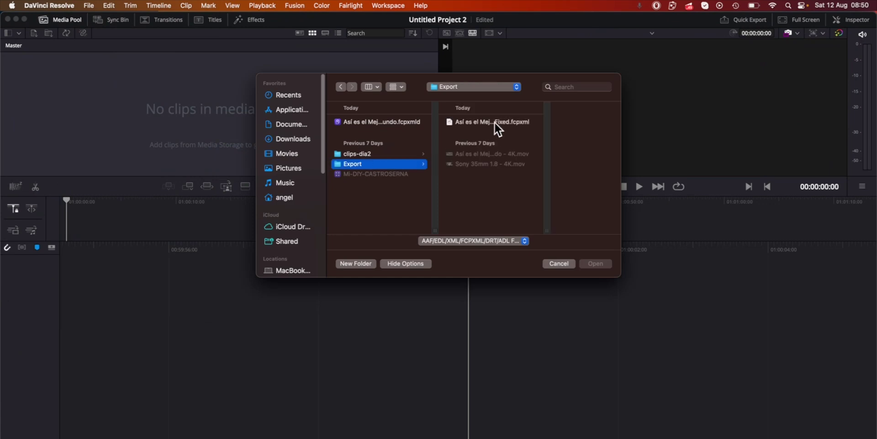
{"action": "left_click", "coordinate": [450, 122]}
{"action": "left_click", "coordinate": [596, 266]}
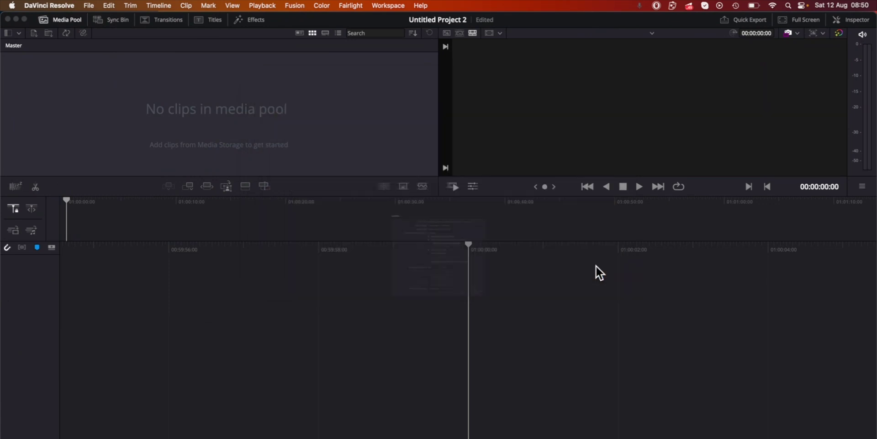
{"action": "left_click", "coordinate": [577, 388]}
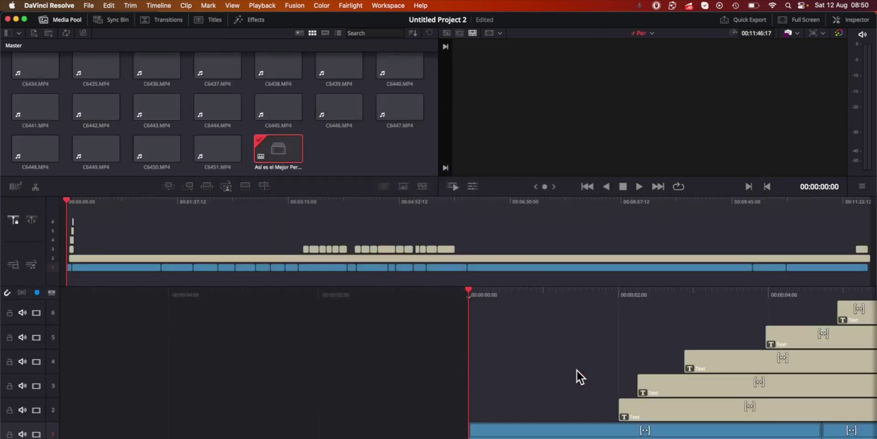
{"action": "left_click", "coordinate": [590, 204]}
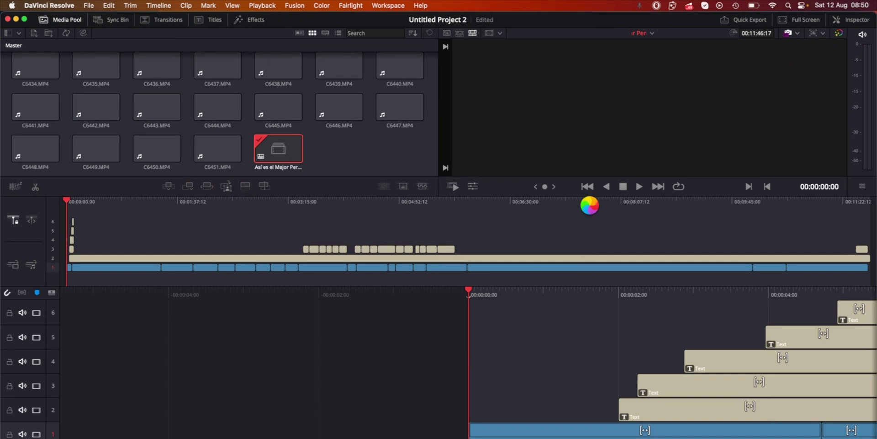